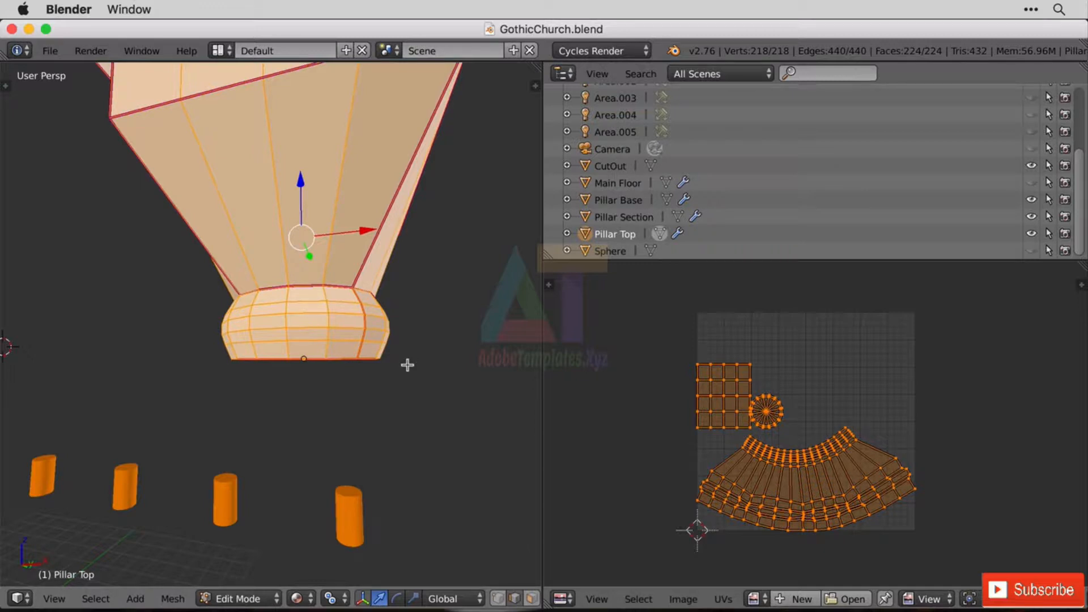
# Show the scene through the camera and enable edit-mode display of the Pillar Top's Array and Mirror modifiers
pyautogui.click(54, 598)
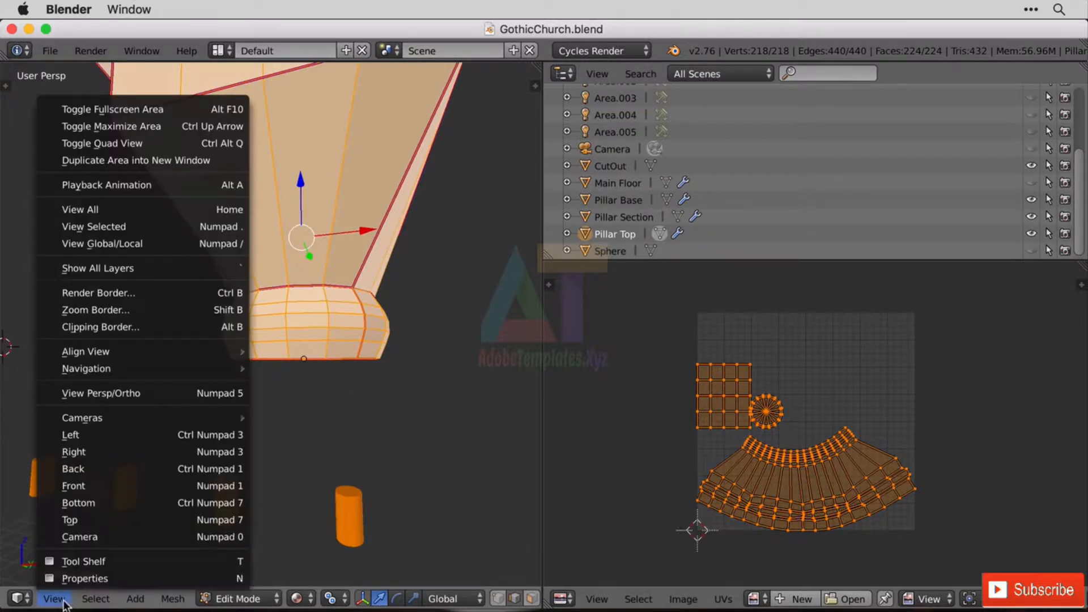
pyautogui.click(138, 536)
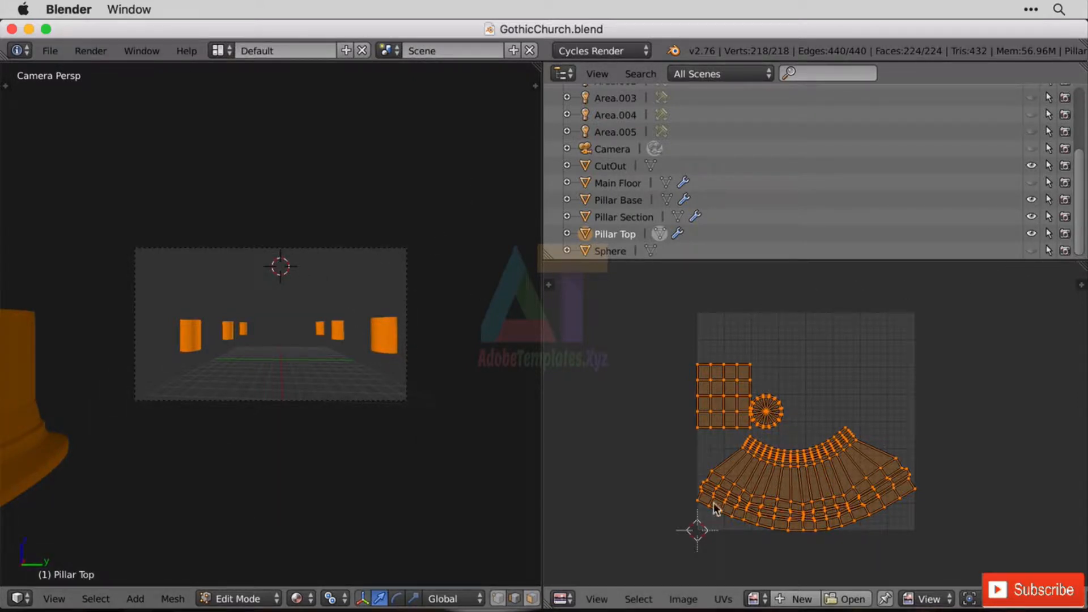
pyautogui.click(563, 600)
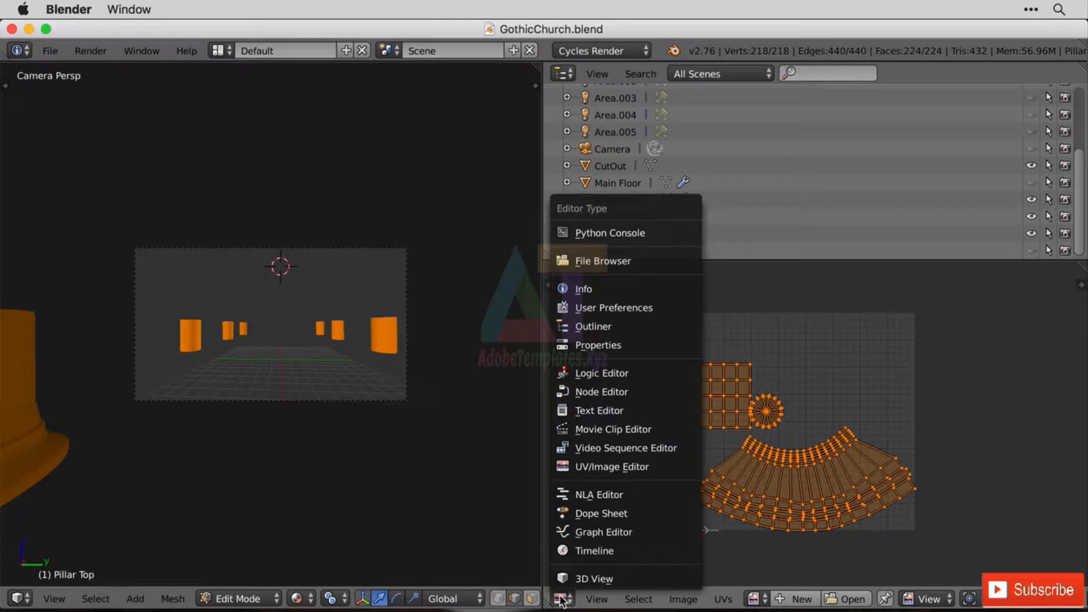
pyautogui.click(622, 340)
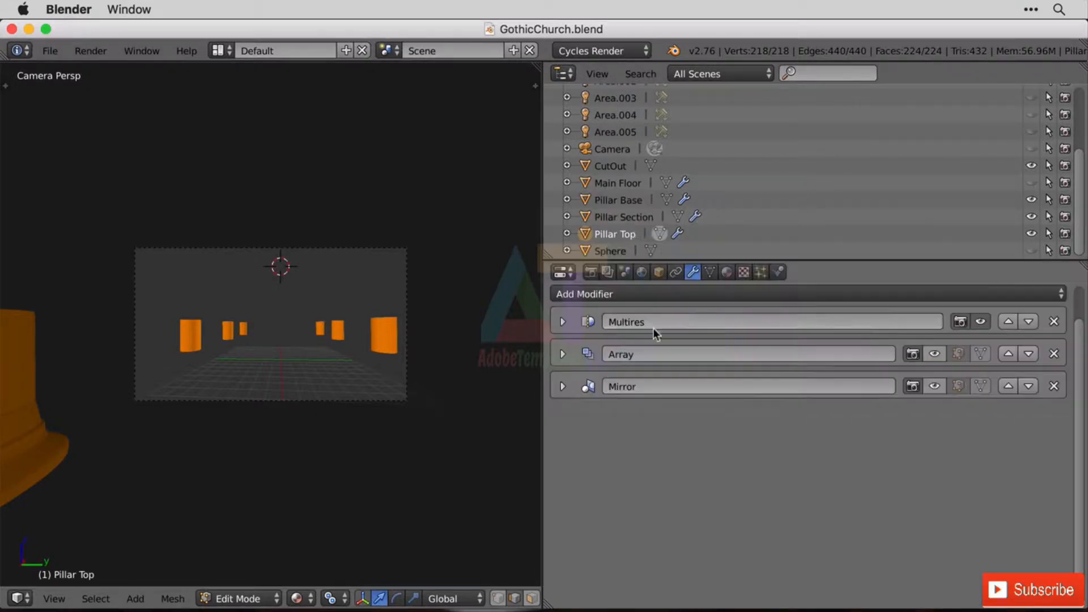
pyautogui.click(958, 354)
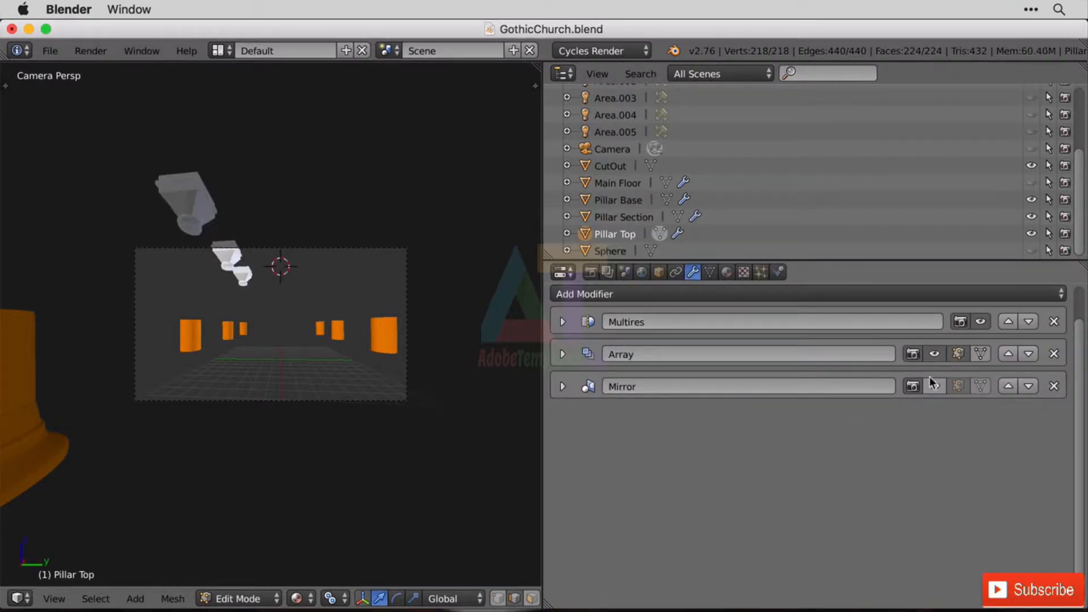
pyautogui.click(958, 386)
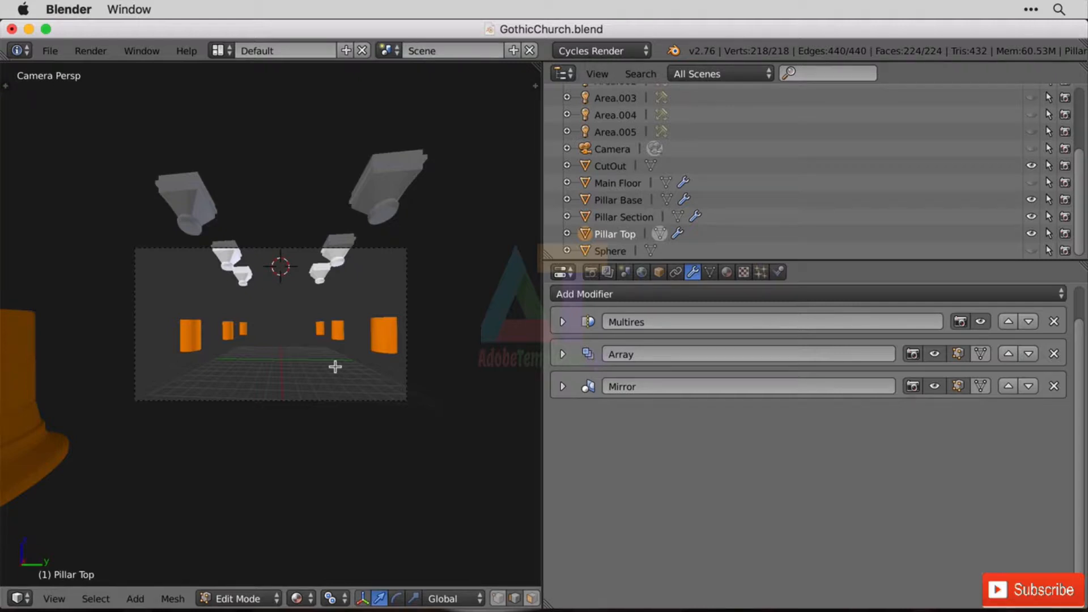
# Return the lower editor to the UV/Image Editor and start a new image named Test Image
pyautogui.click(565, 272)
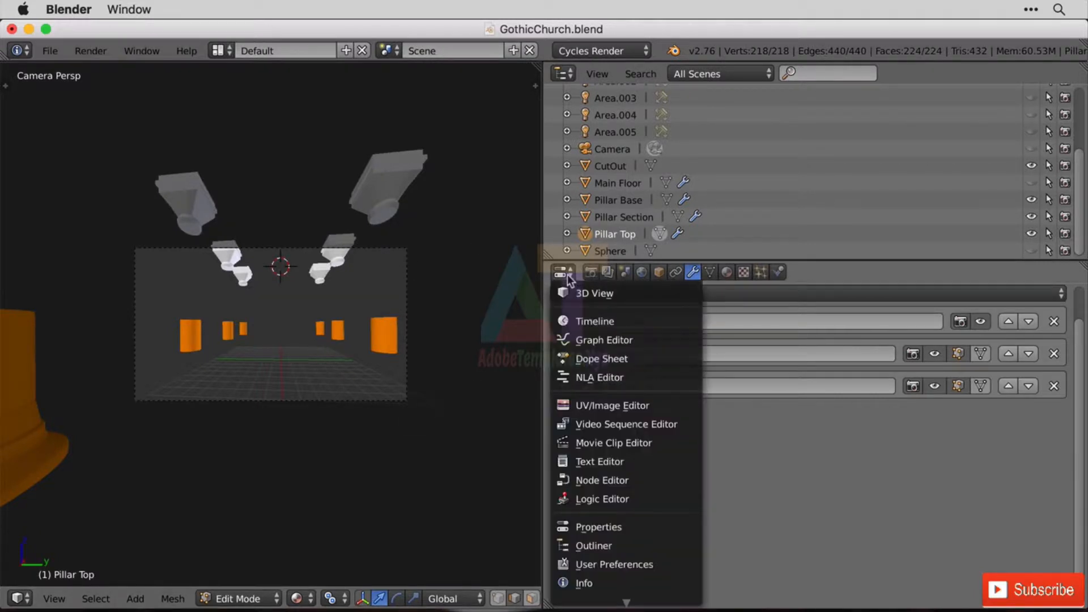
pyautogui.click(630, 405)
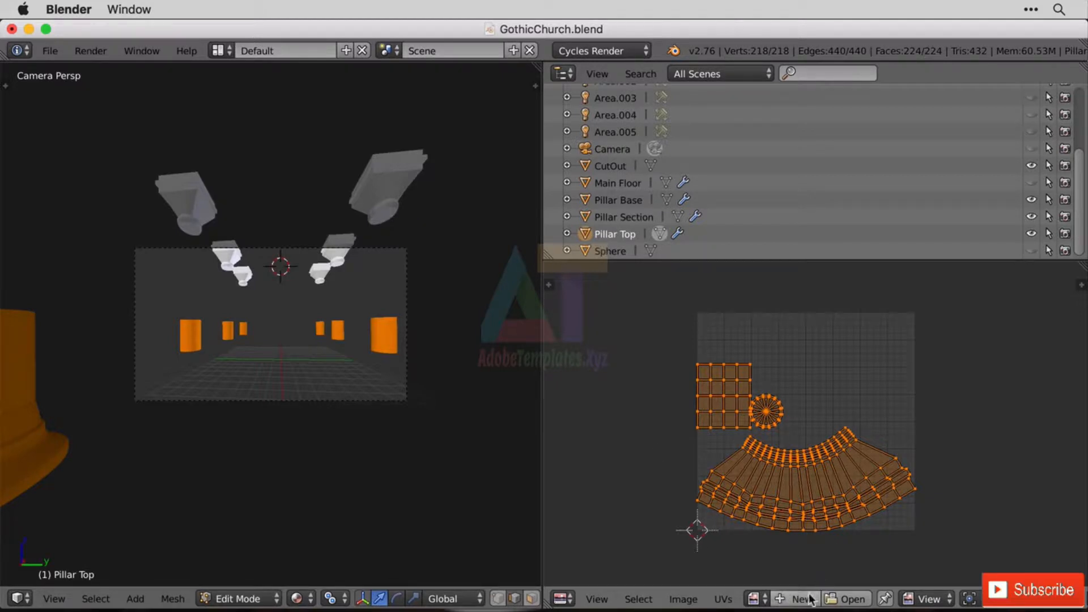
pyautogui.click(780, 599)
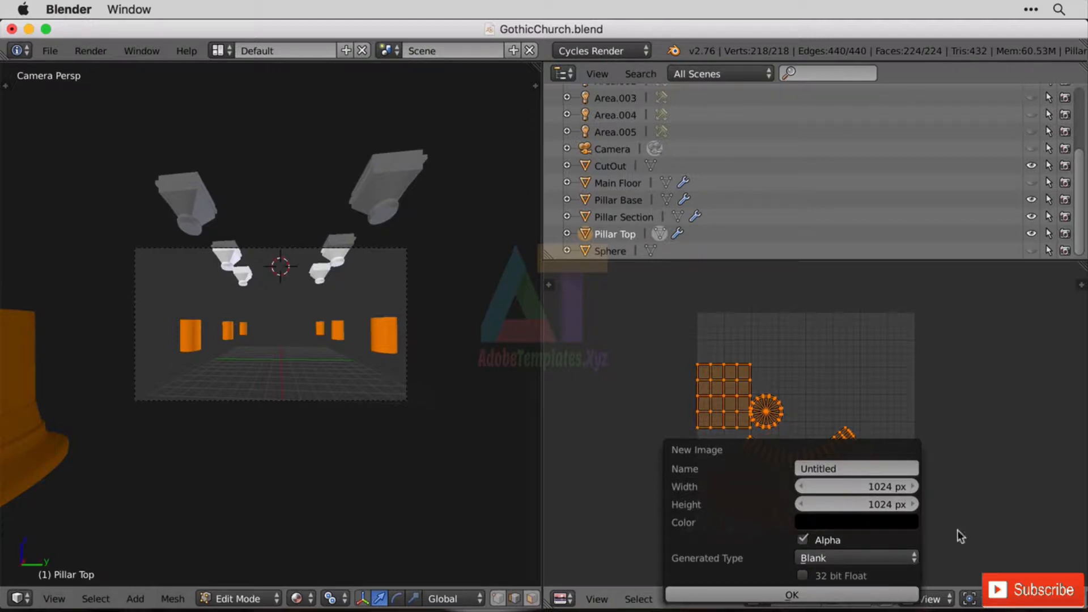
pyautogui.click(850, 468)
pyautogui.write('Te')
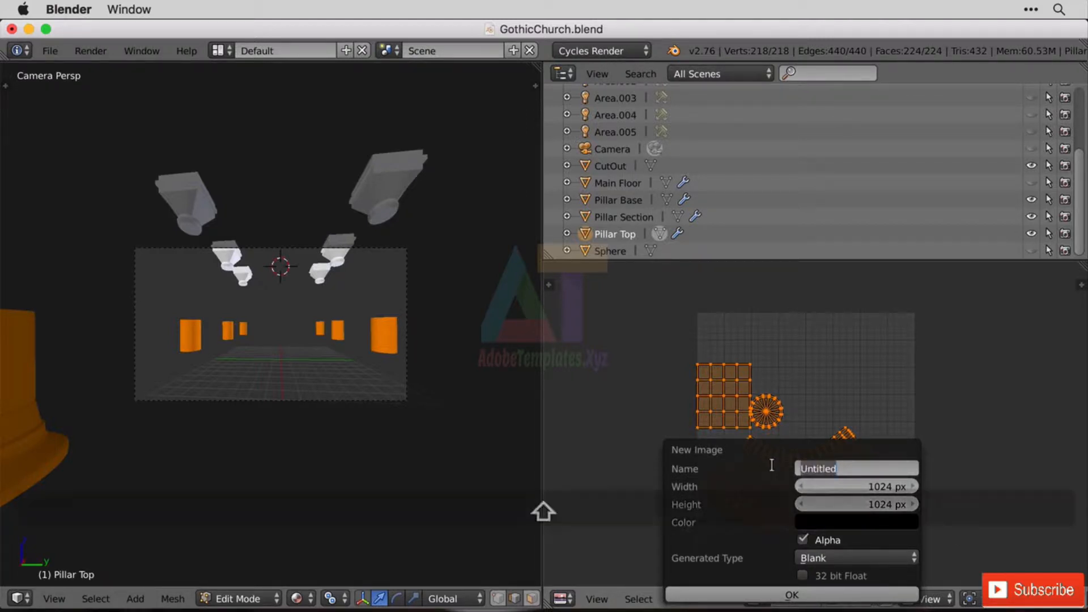
pyautogui.write('st Imagine')
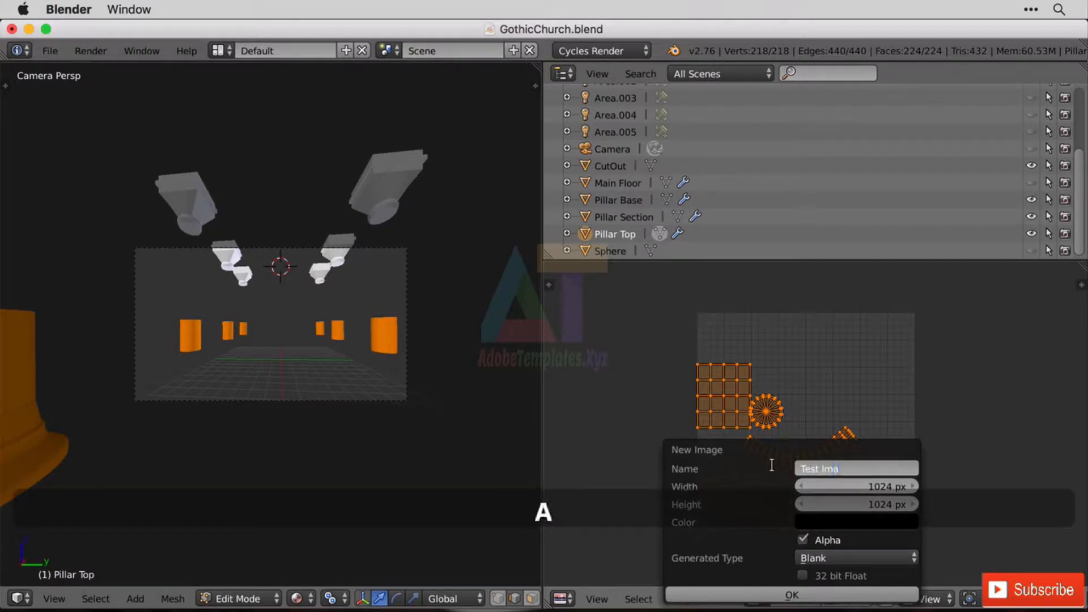
pyautogui.press('BackSpace')
pyautogui.press('BackSpace')
pyautogui.press('BackSpace')
pyautogui.write('e')
pyautogui.press('Return')
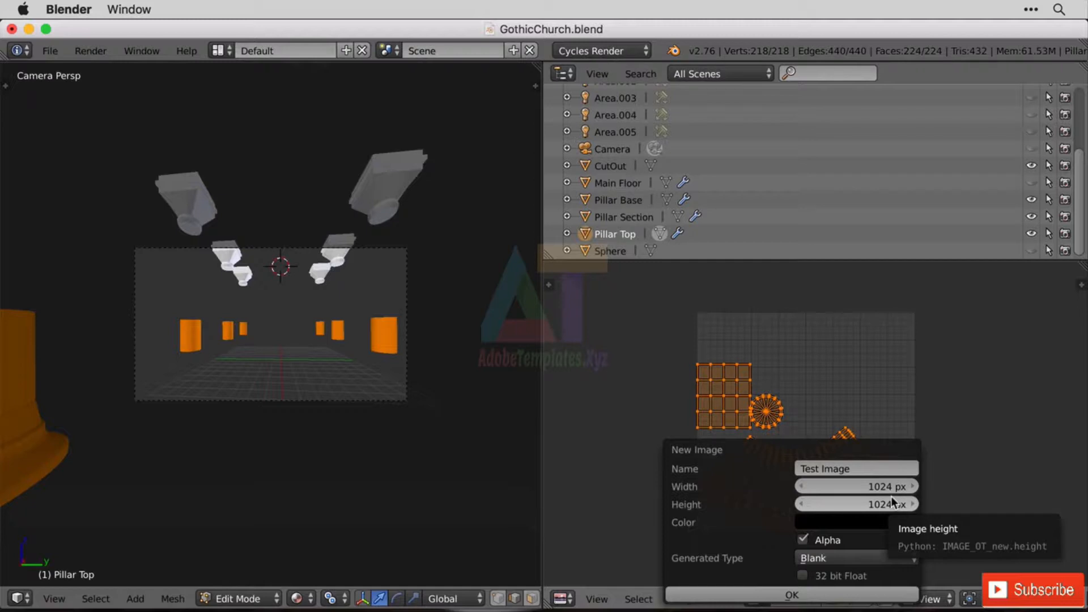
# Set the new image's width and height to 512 px each
pyautogui.click(878, 486)
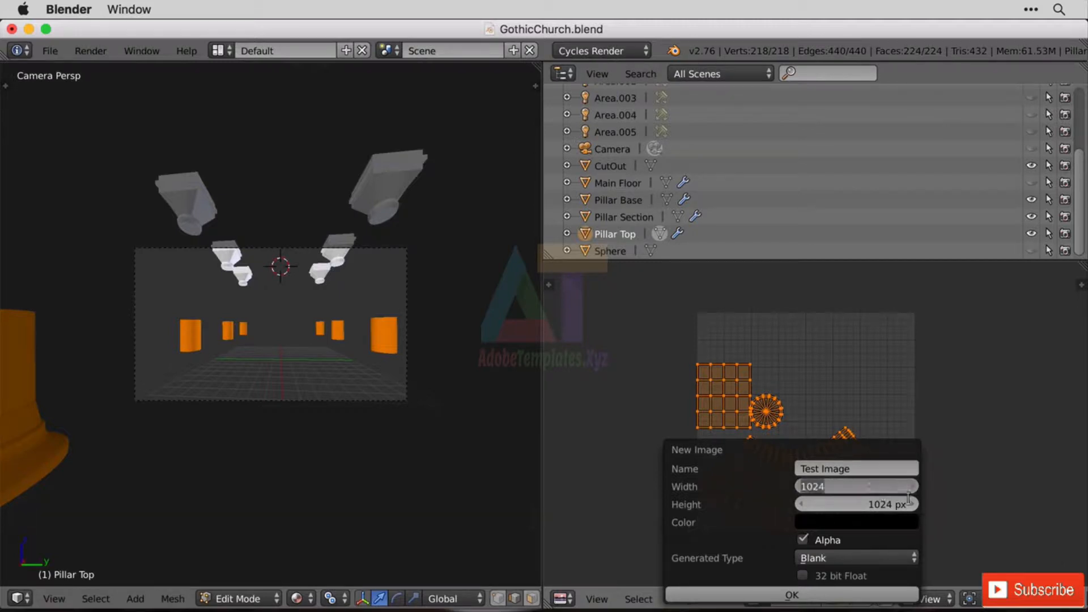
pyautogui.write('512')
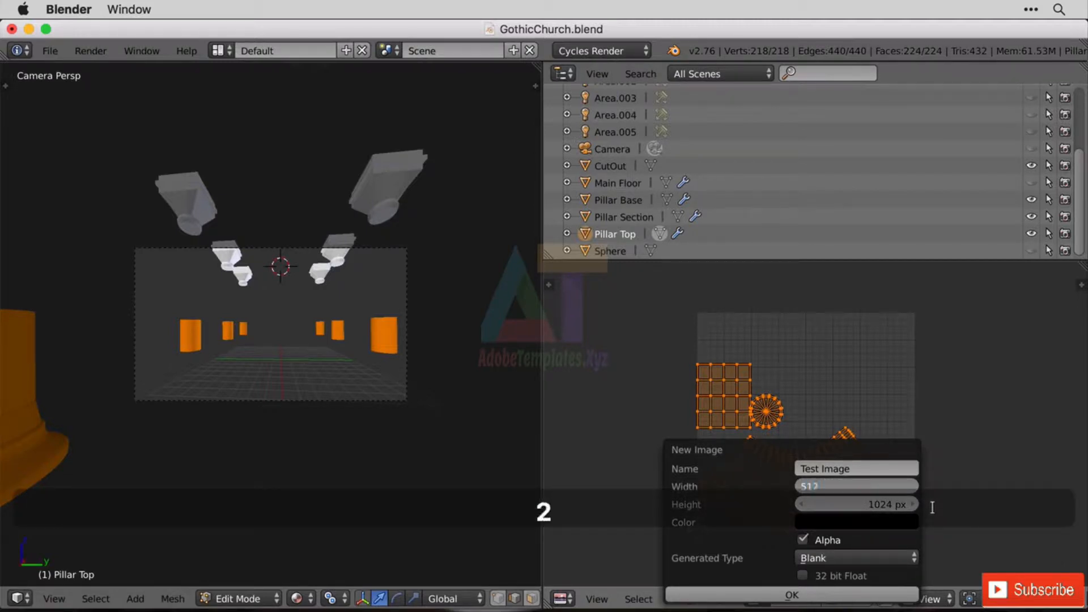
pyautogui.press('Tab')
pyautogui.write('512')
pyautogui.press('Return')
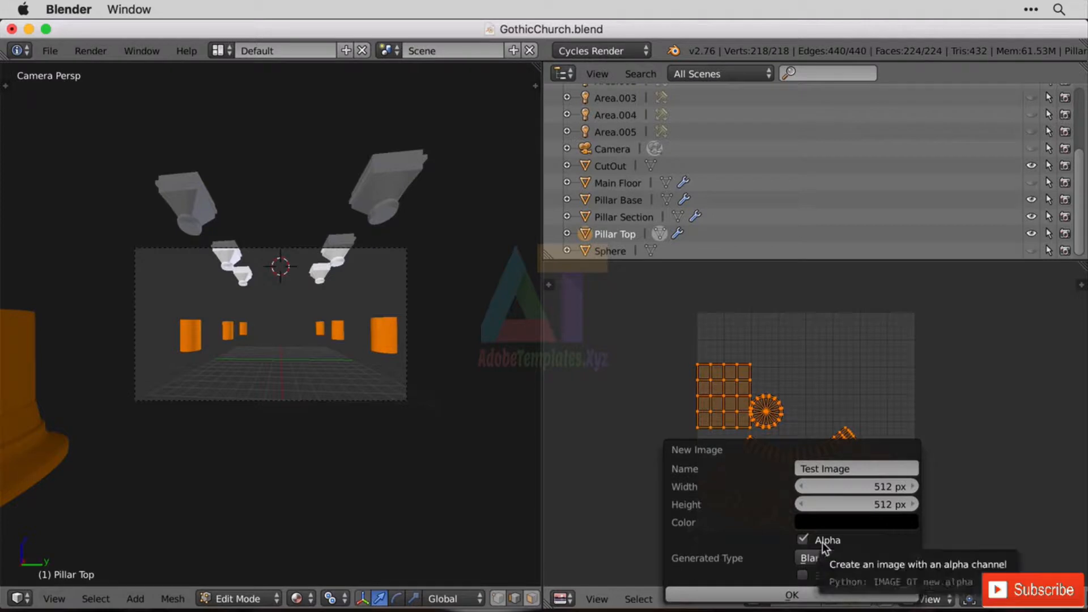
# Change the new image's fill colour from black to mid grey, create the image and fit it in view
pyautogui.click(852, 525)
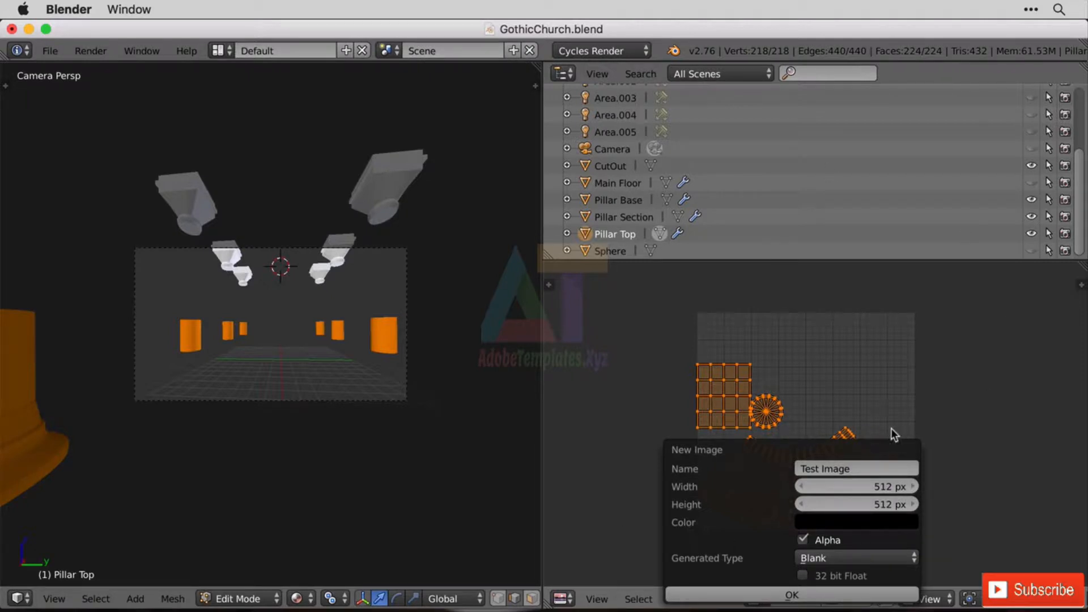
pyautogui.click(895, 525)
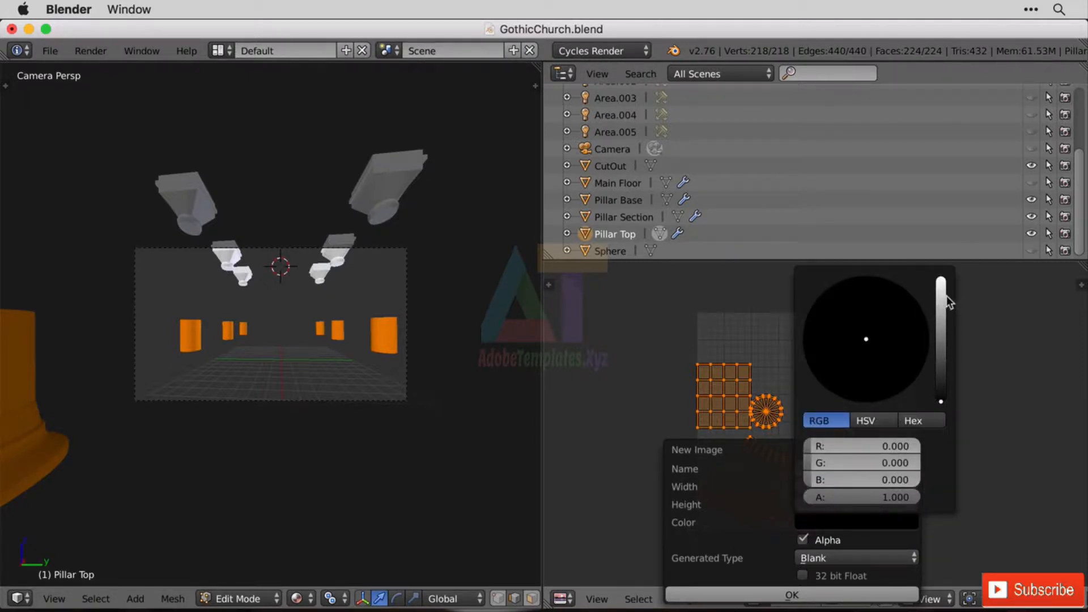
pyautogui.moveTo(941, 400); pyautogui.dragTo(942, 337)
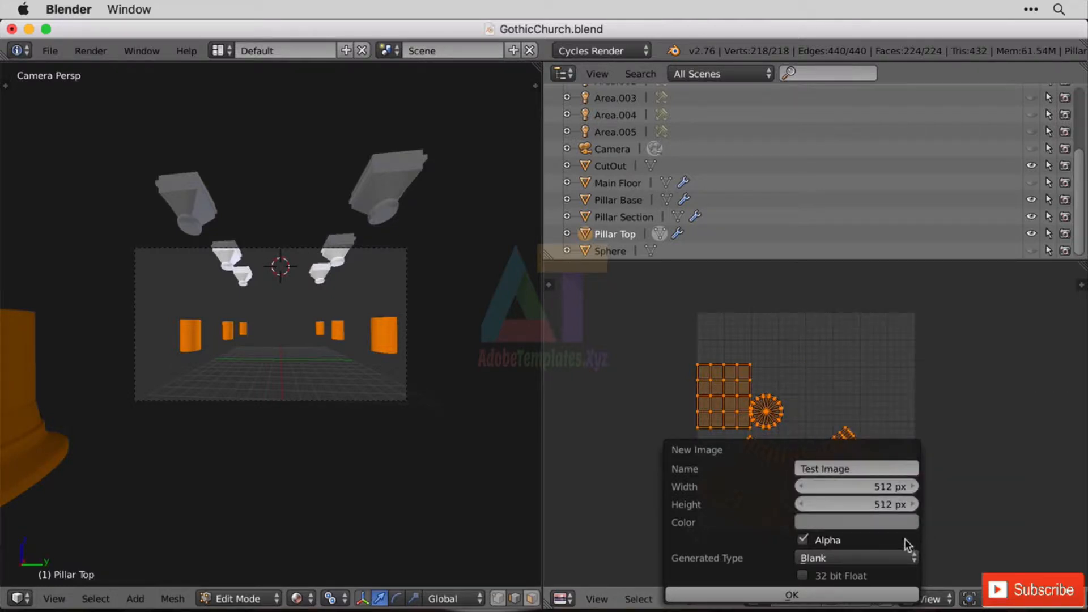
pyautogui.click(783, 598)
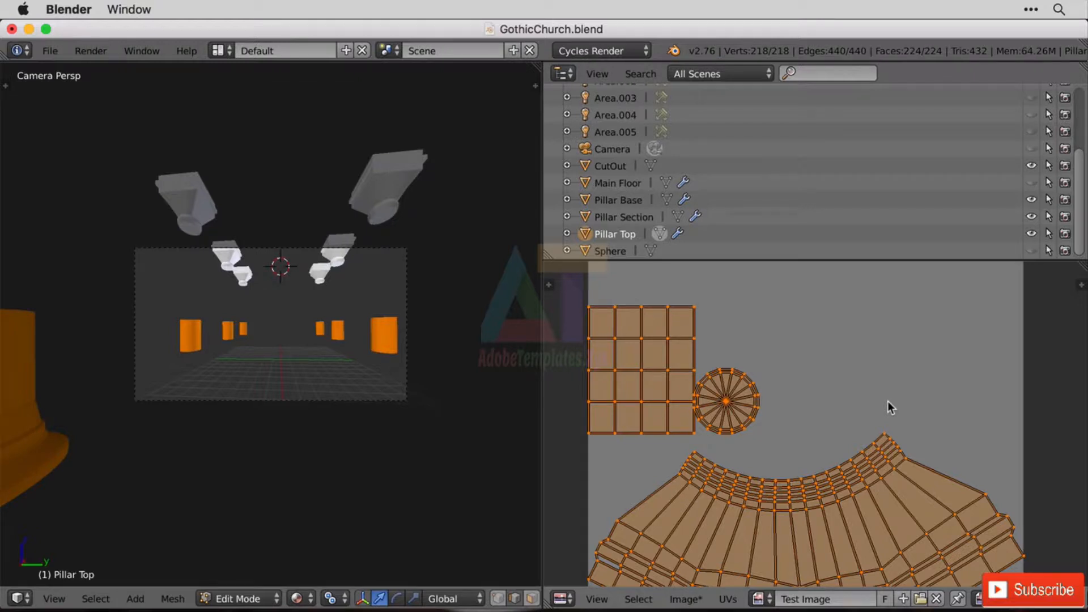
pyautogui.press('Home')
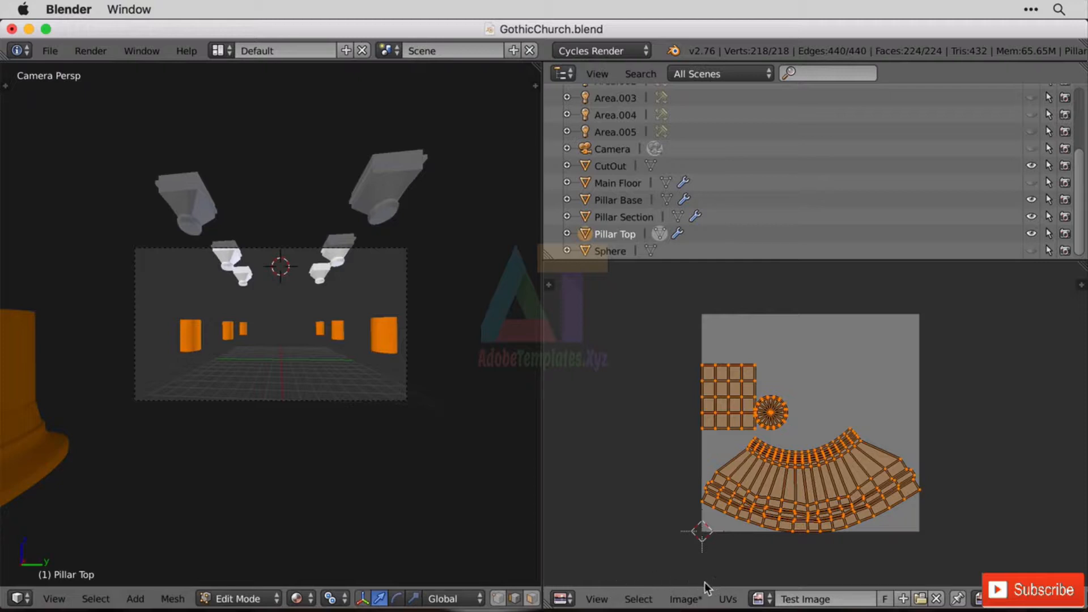
# Start saving the image under a new file name and enter Test Image as the PNG's base name
pyautogui.click(686, 599)
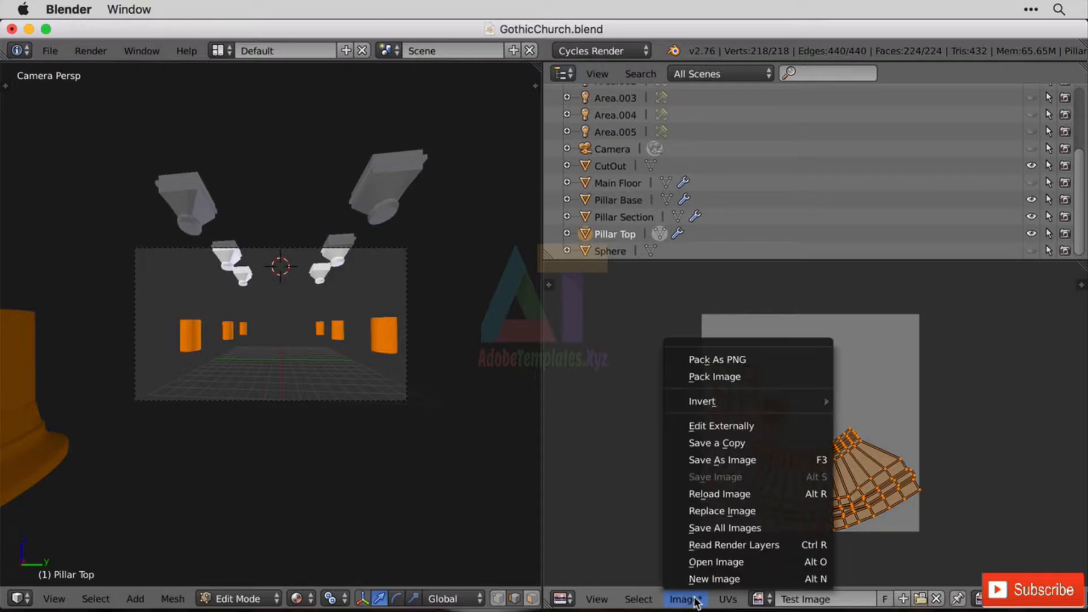
pyautogui.click(786, 464)
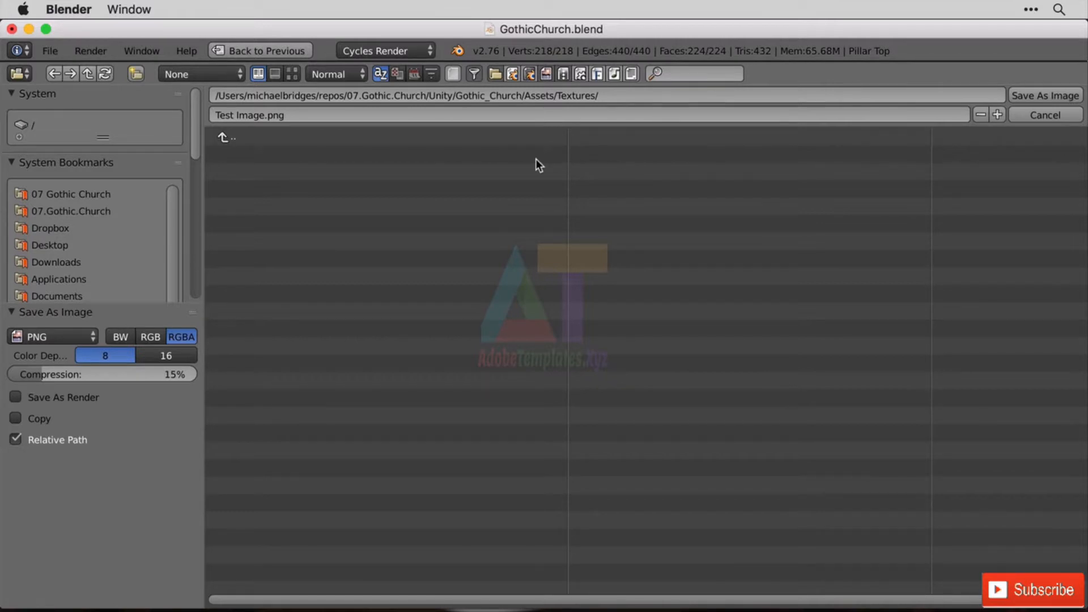
pyautogui.click(311, 115)
pyautogui.press('Left')
pyautogui.press('Left')
pyautogui.press('Left')
pyautogui.press('Left')
pyautogui.hotkey('shift', 'Home')
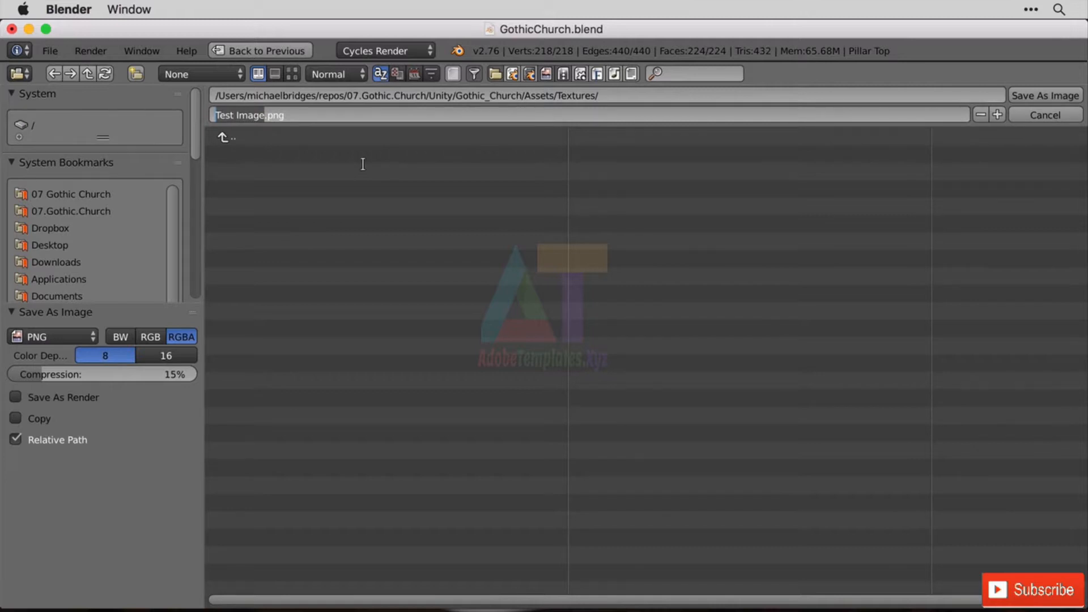
pyautogui.write('TestImage')
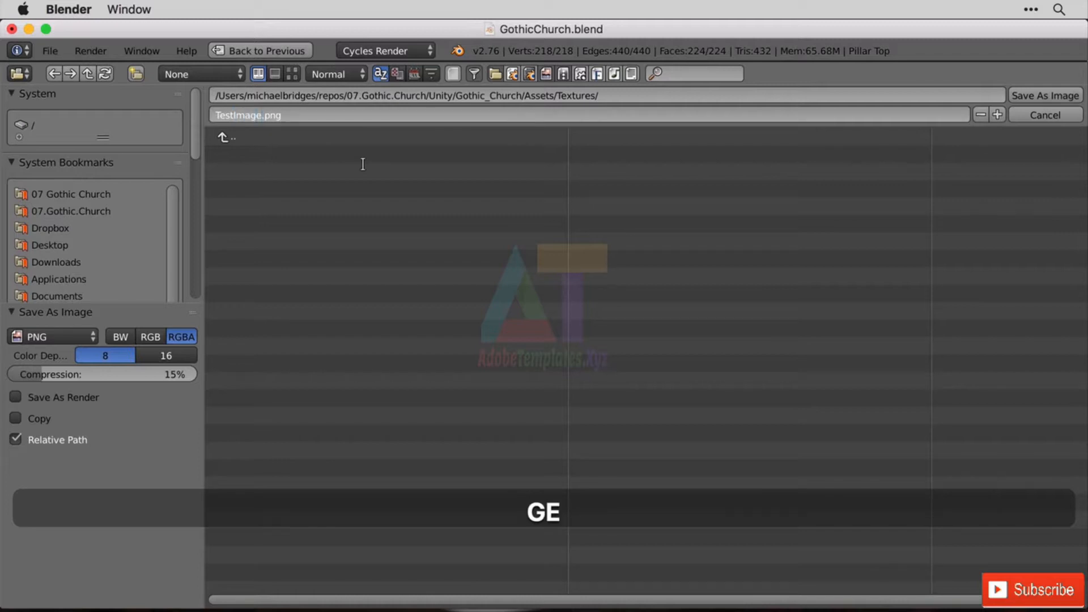
pyautogui.press('Left')
pyautogui.press('Left')
pyautogui.press('Left')
pyautogui.press('Left')
pyautogui.press('Left')
pyautogui.press('Right')
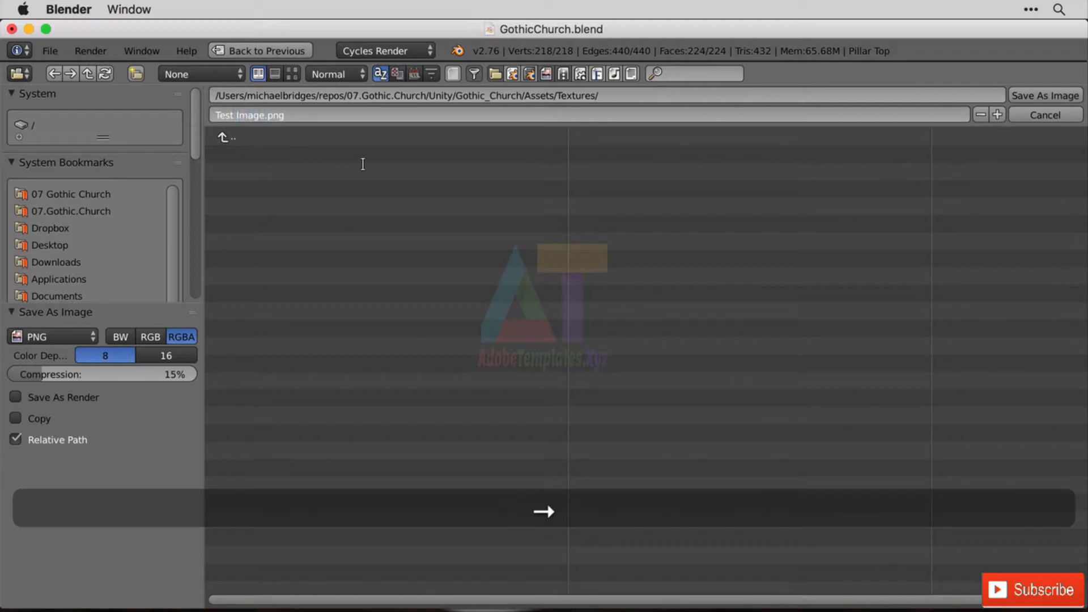
pyautogui.press('Left')
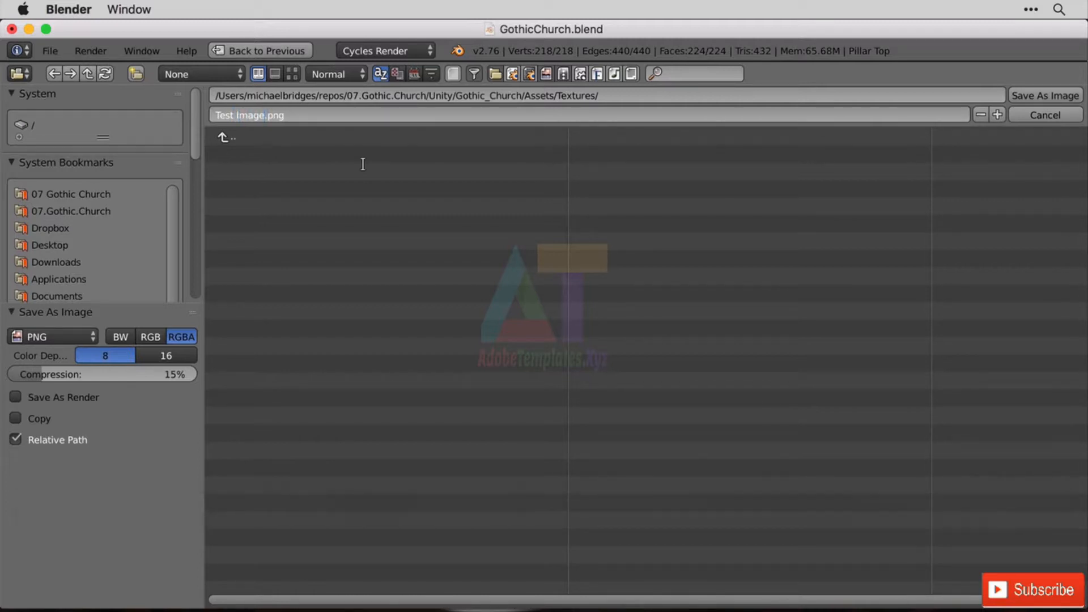
# Extend the file name to Test Image 512 Diffuse.png and save the image in the Textures folder
pyautogui.write('512')
pyautogui.write('Deffus')
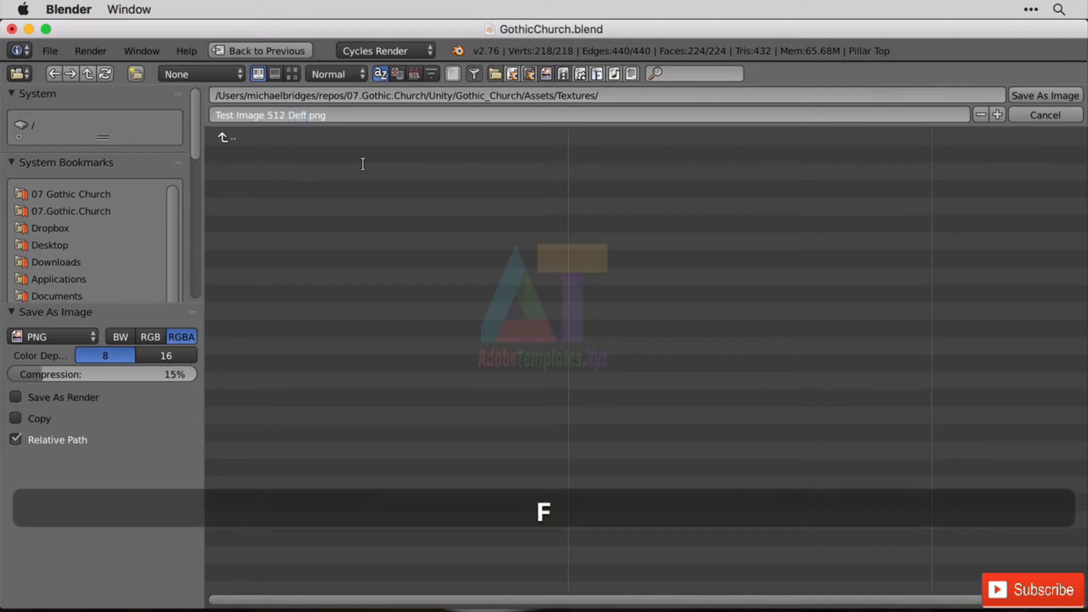
pyautogui.write('e')
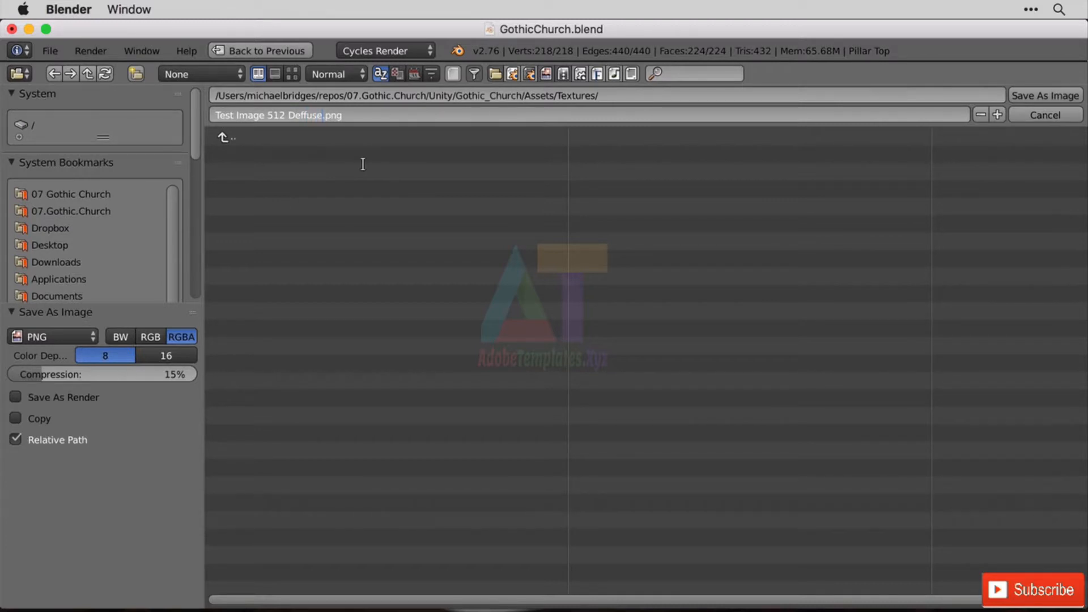
pyautogui.press('BackSpace')
pyautogui.press('BackSpace')
pyautogui.press('BackSpace')
pyautogui.press('BackSpace')
pyautogui.press('BackSpace')
pyautogui.press('BackSpace')
pyautogui.write('ifuse')
pyautogui.click(371, 116)
pyautogui.click(1034, 94)
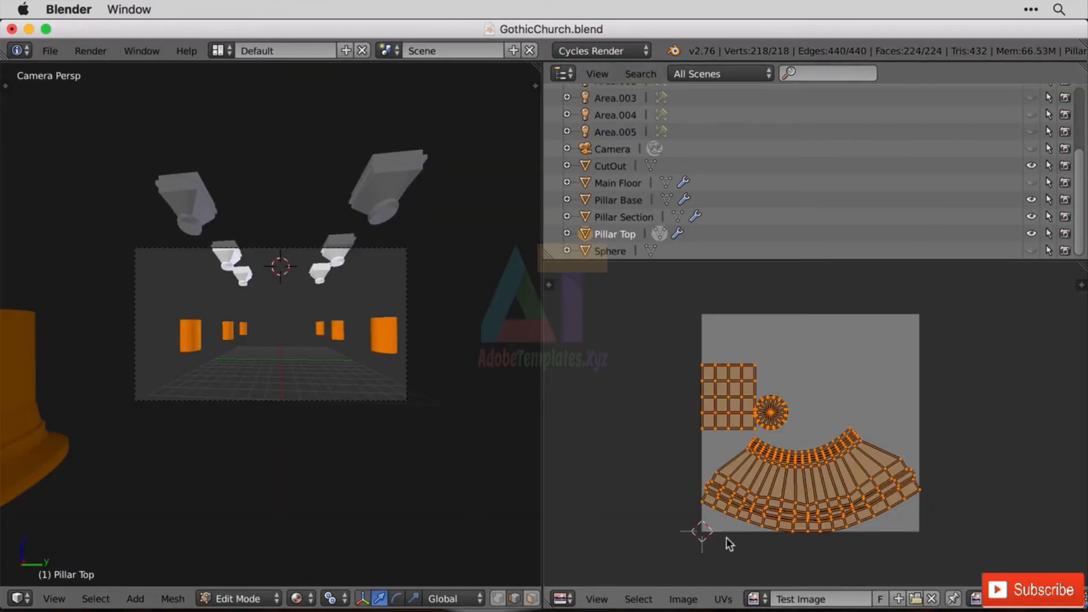